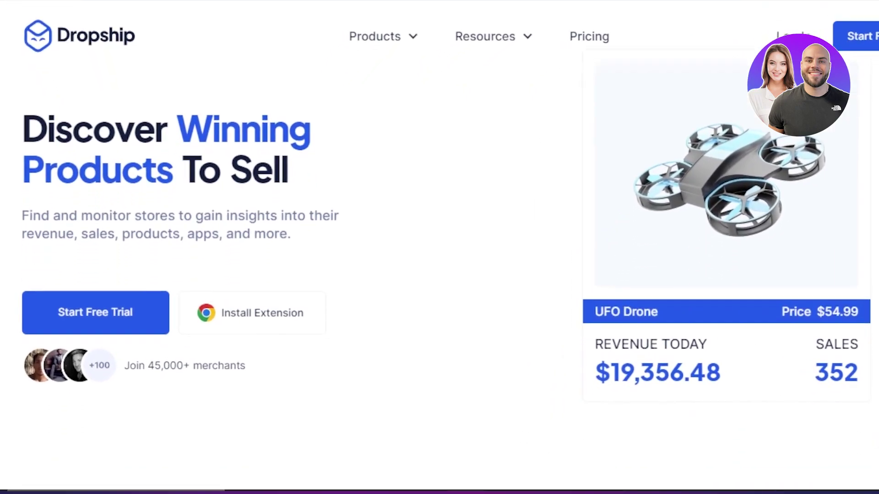
Preview the Sales Tracker from the sidebar, then go back to the account dashboard.
scroll(440, 247, down, 10)
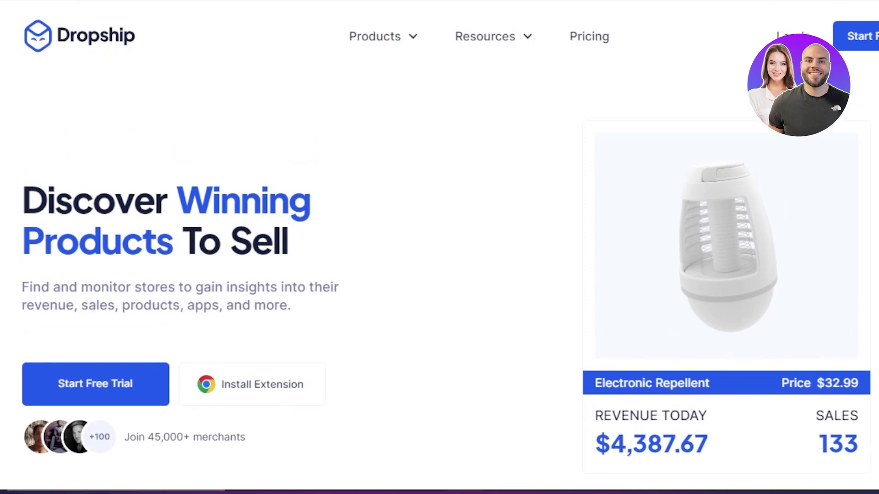
scroll(440, 248, down, 5)
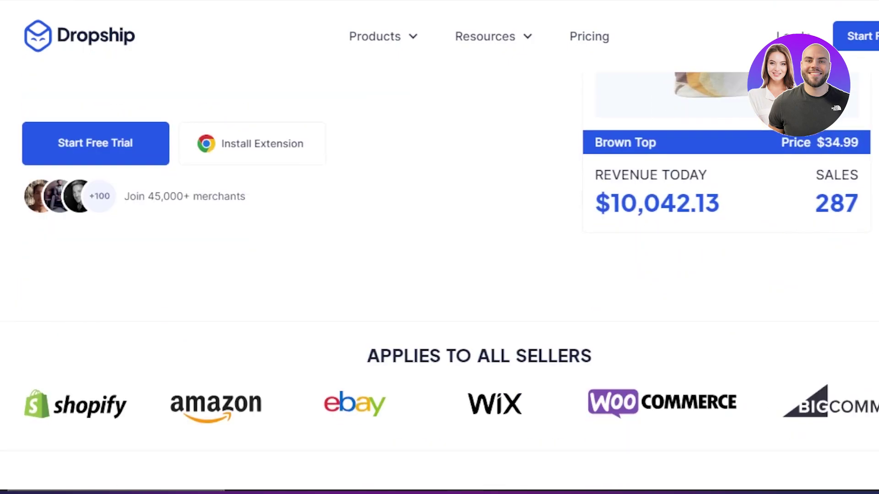
scroll(440, 247, down, 5)
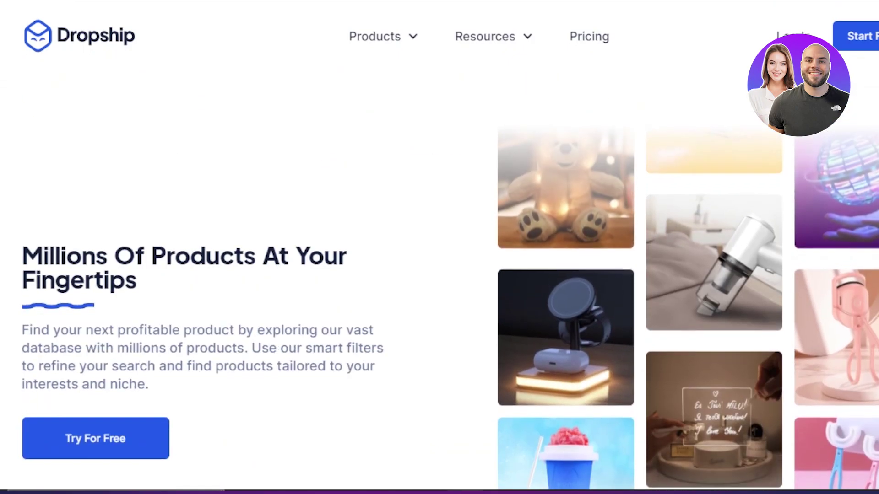
scroll(439, 247, up, 10)
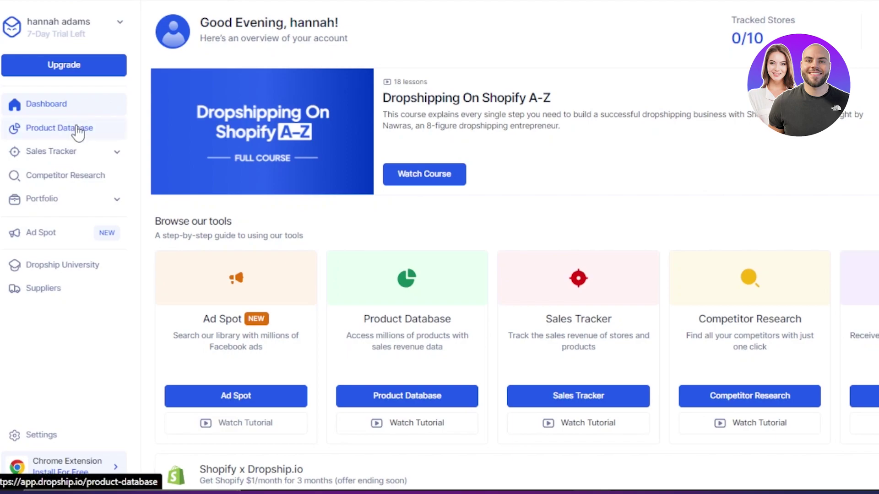
click(127, 160)
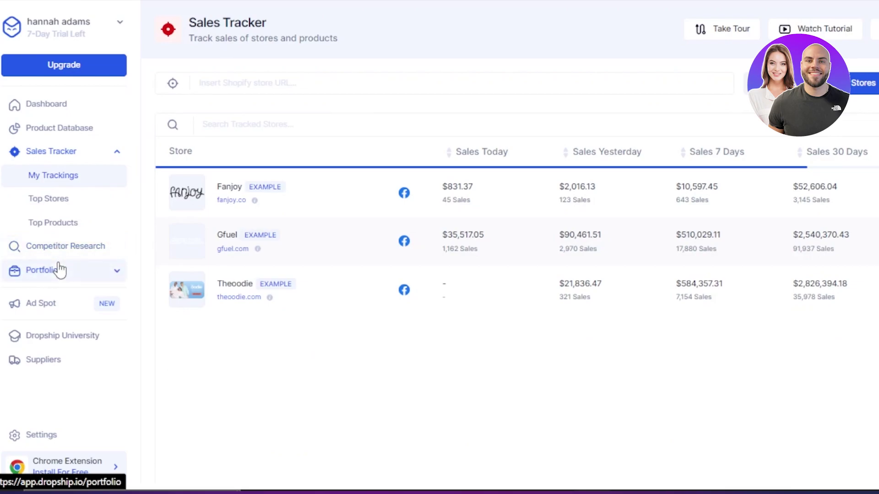
click(42, 105)
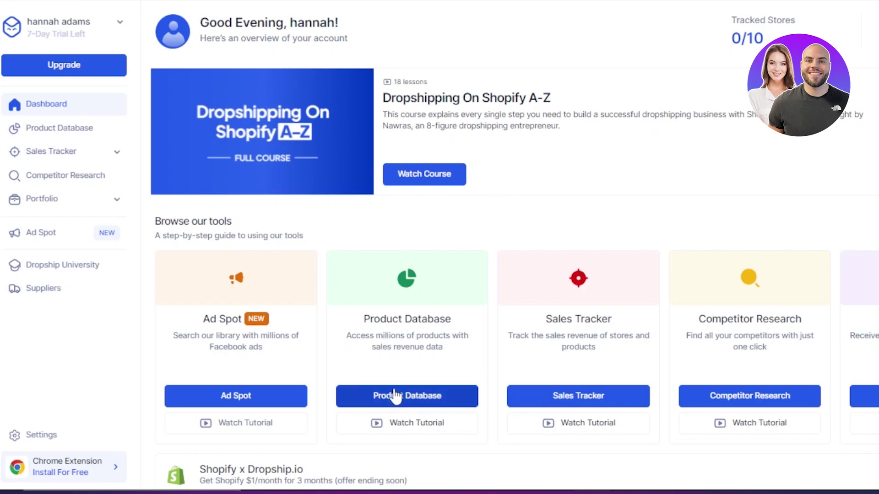
Look over the Product Database filters, then open Sales Tracker's My Trackings with Fanjoy, Gfuel and Theoodie.
click(69, 131)
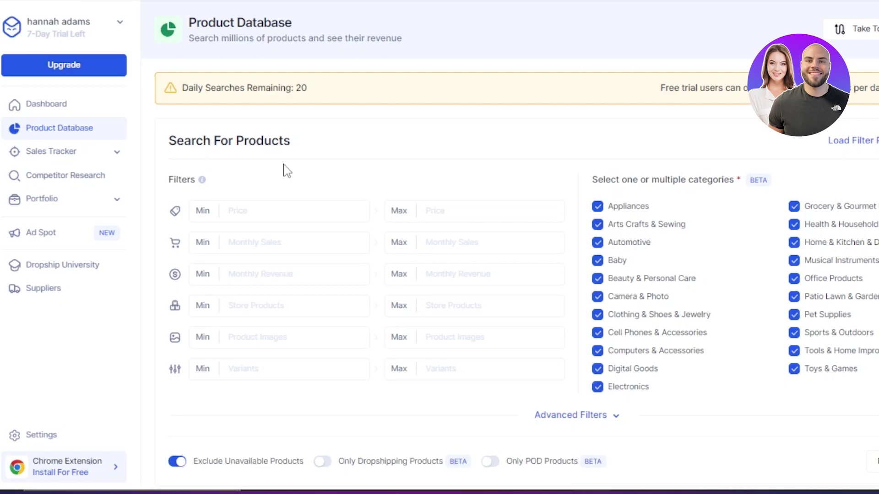
click(88, 161)
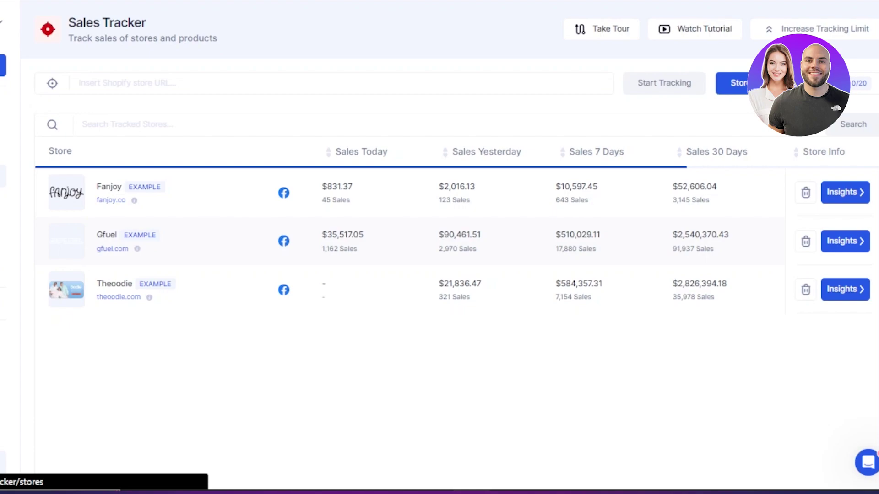
click(129, 86)
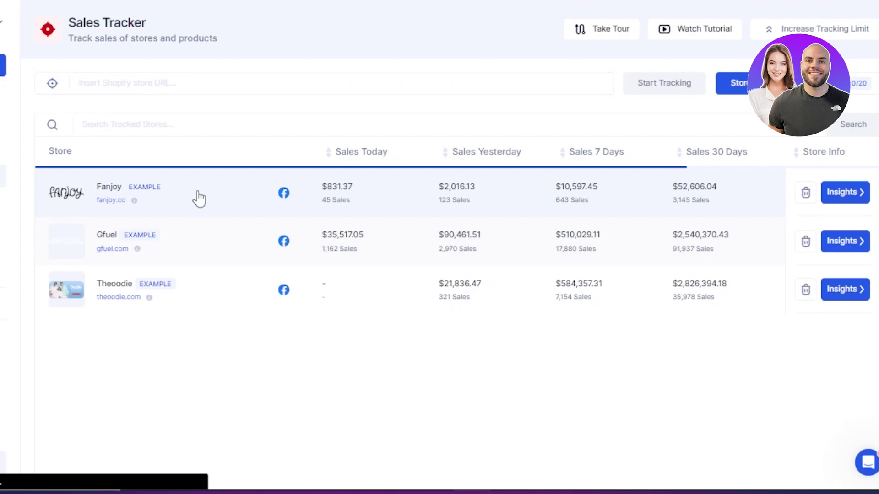
Review Fanjoy's store insights and revenue chart, opening and closing the date range picker unchanged.
click(844, 194)
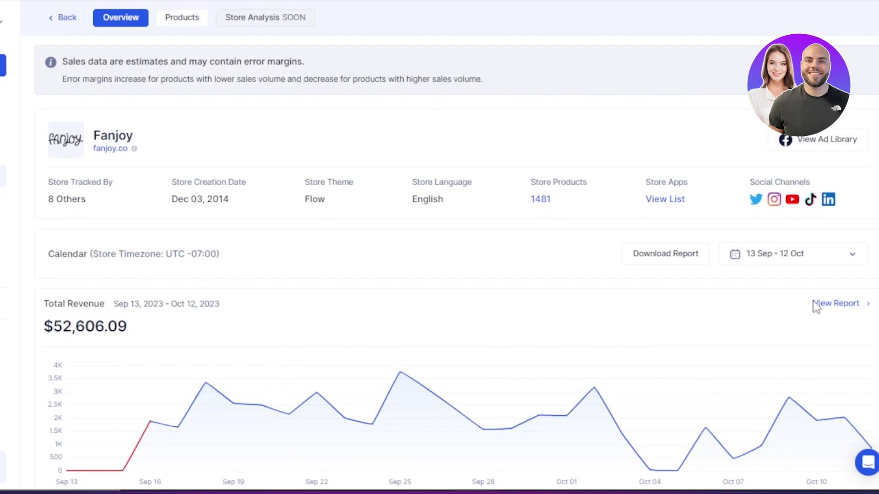
click(824, 257)
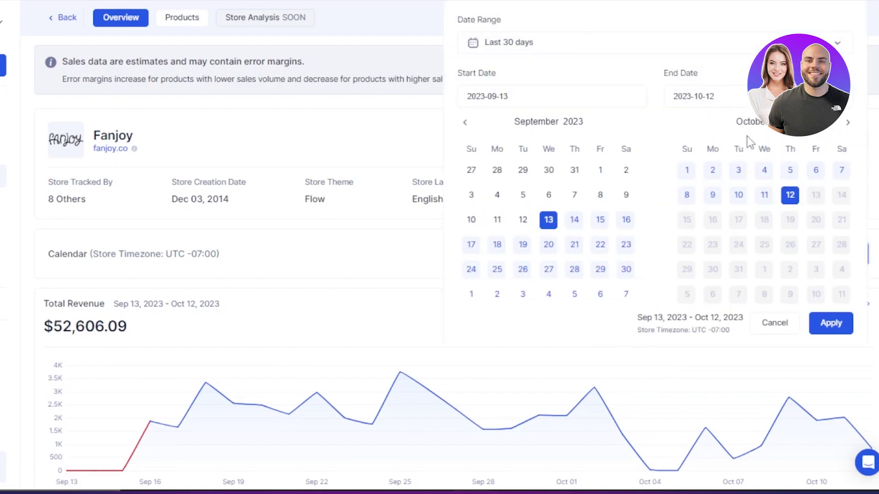
click(380, 130)
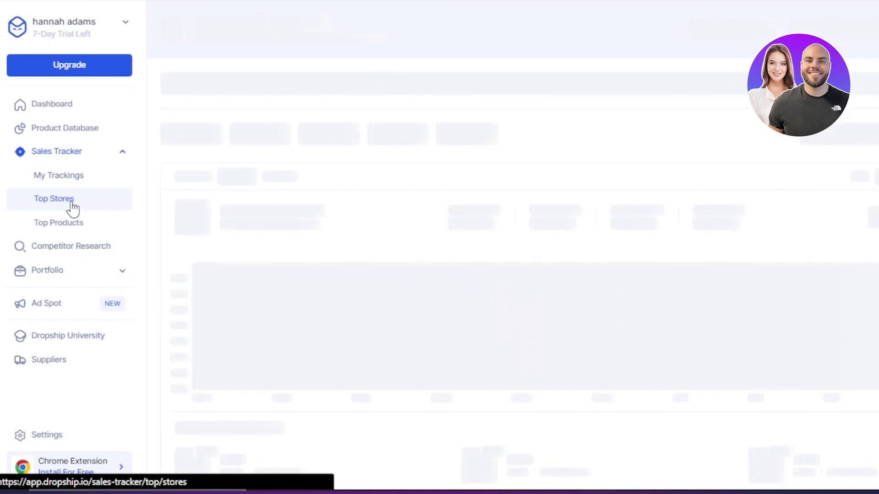
Switch to the Sales Tracker's Top Products list.
click(73, 229)
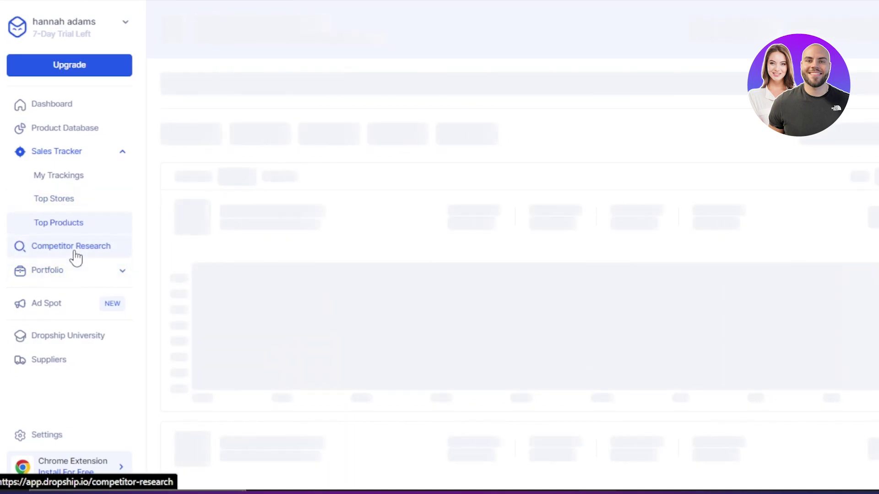
In Competitor Research, add 'winter product' as an included title keyword.
click(74, 252)
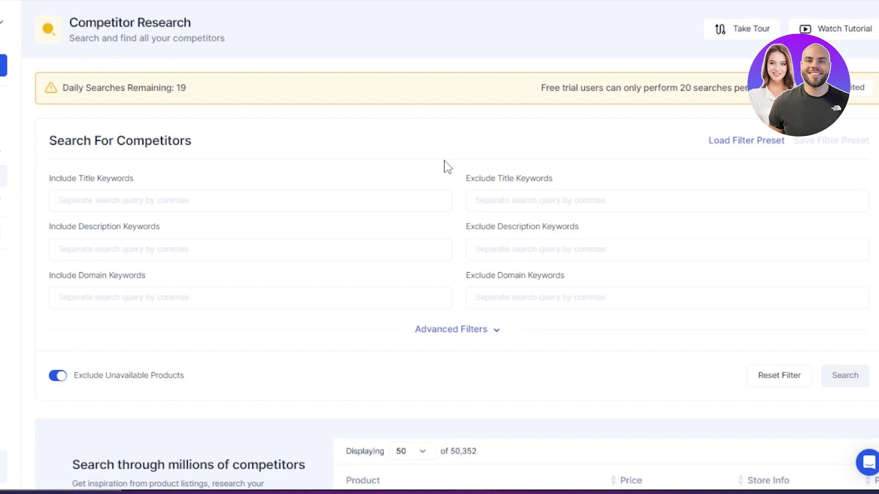
click(203, 202)
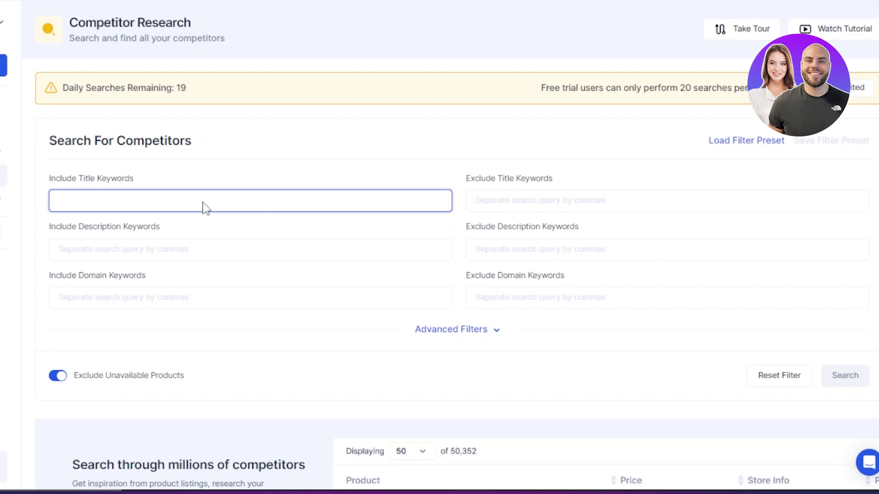
text(winter product)
key(Return)
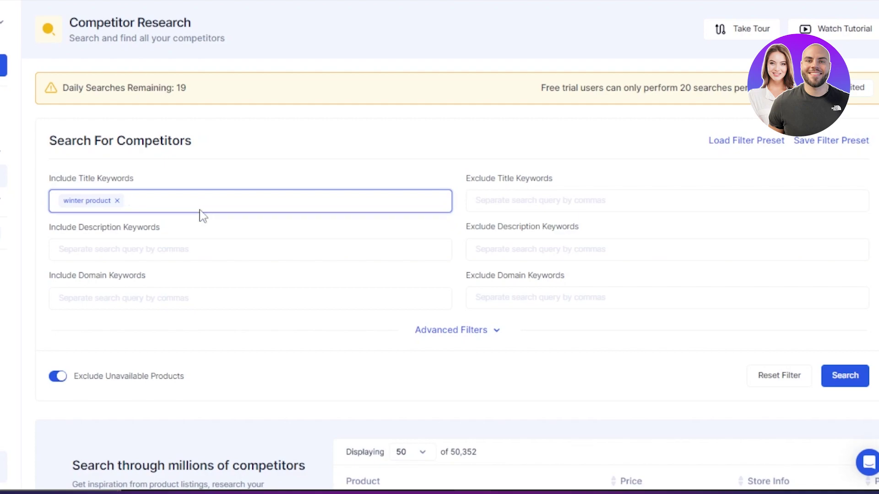
Add 'winter' and 'hoodies' as included description keywords.
click(172, 253)
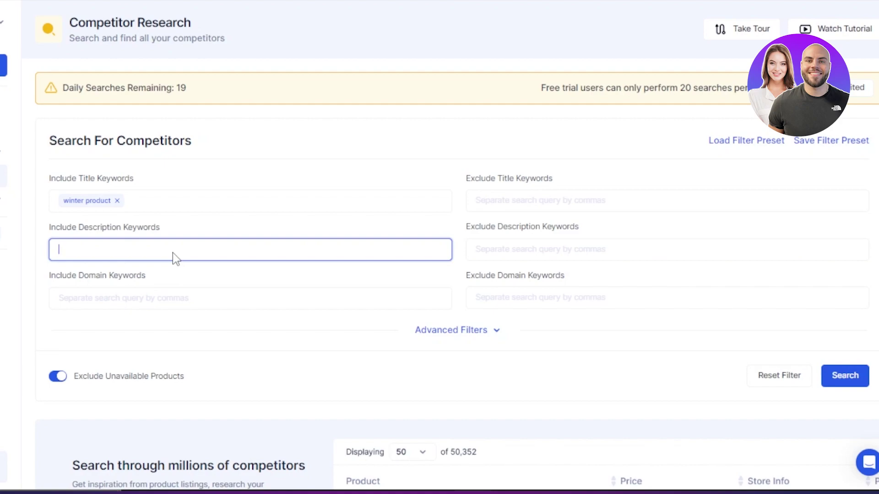
text(winter)
key(Return)
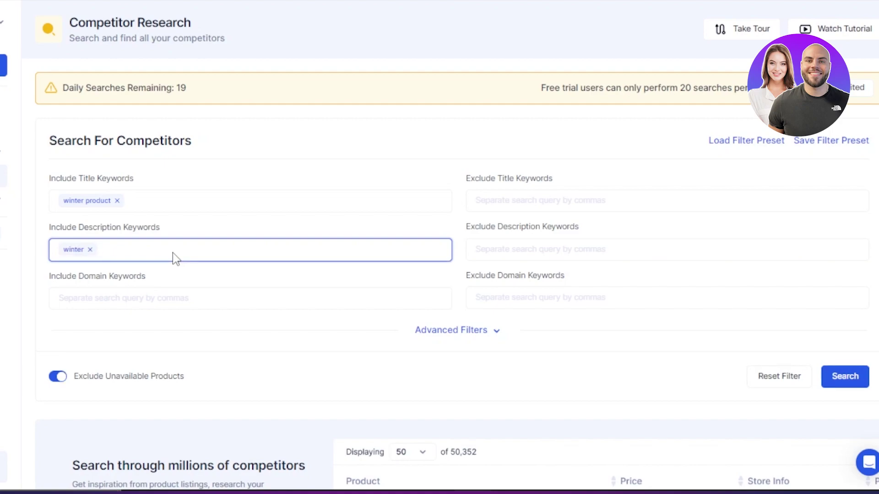
text(hoodies)
key(Return)
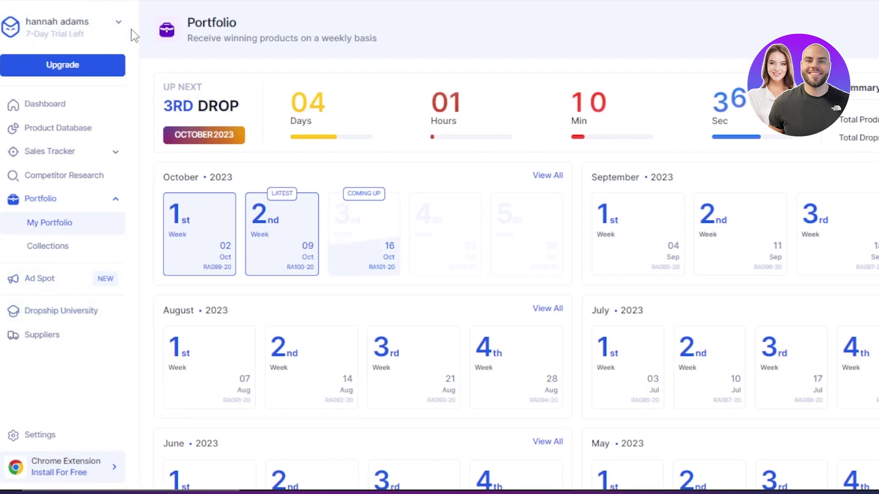
click(117, 36)
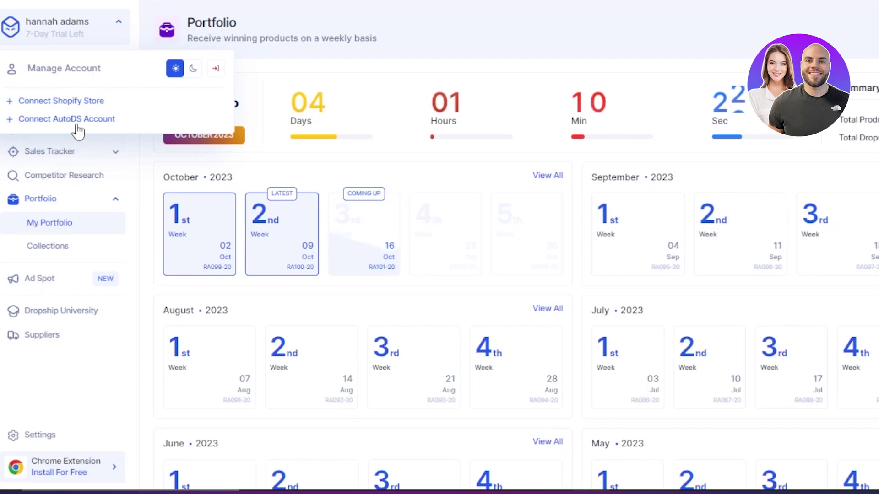
click(72, 102)
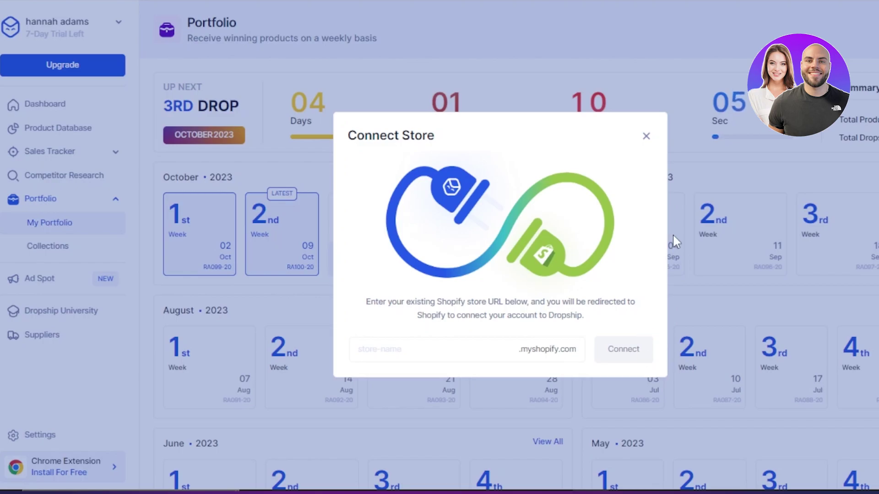
click(646, 137)
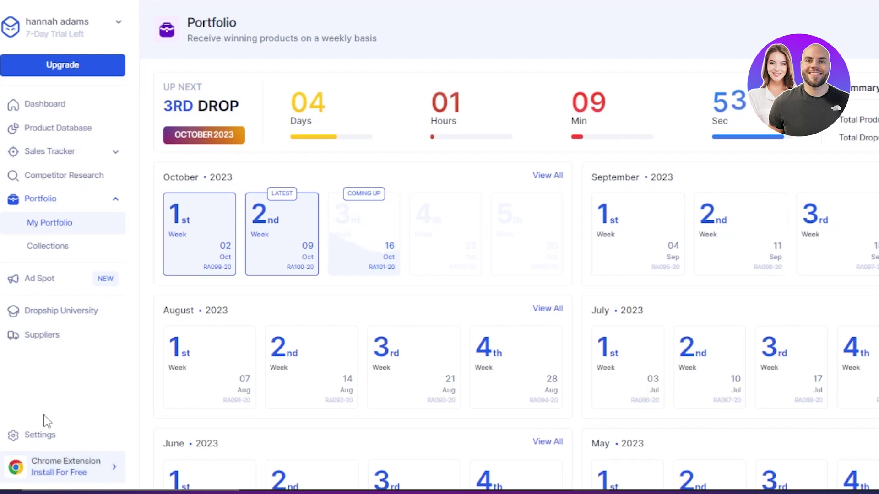
Browse the Suppliers directory, then return to the account dashboard.
click(43, 336)
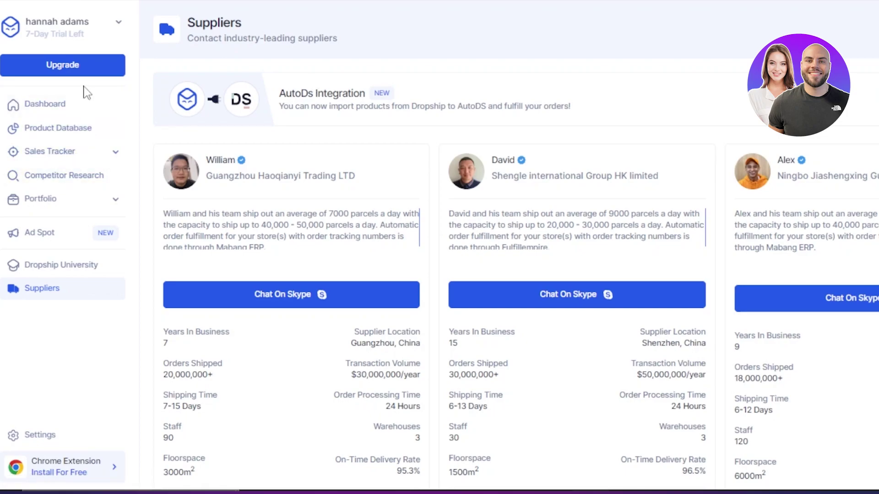
click(54, 114)
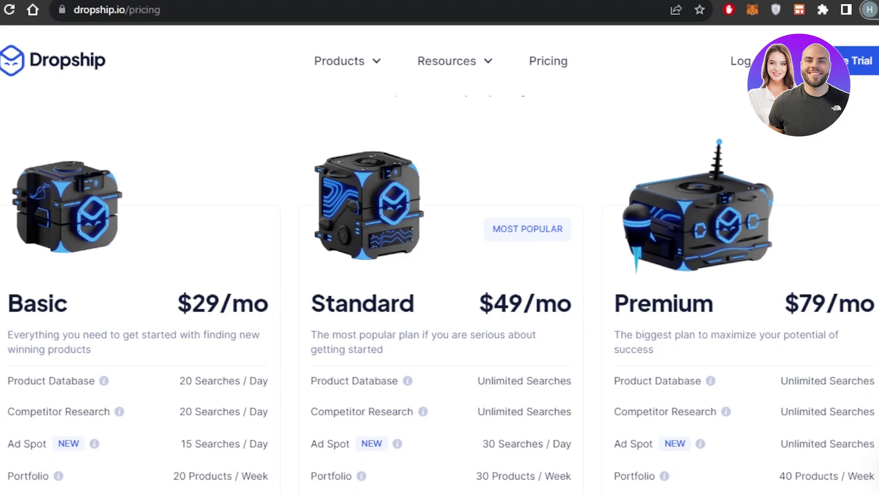
scroll(439, 275, down, 15)
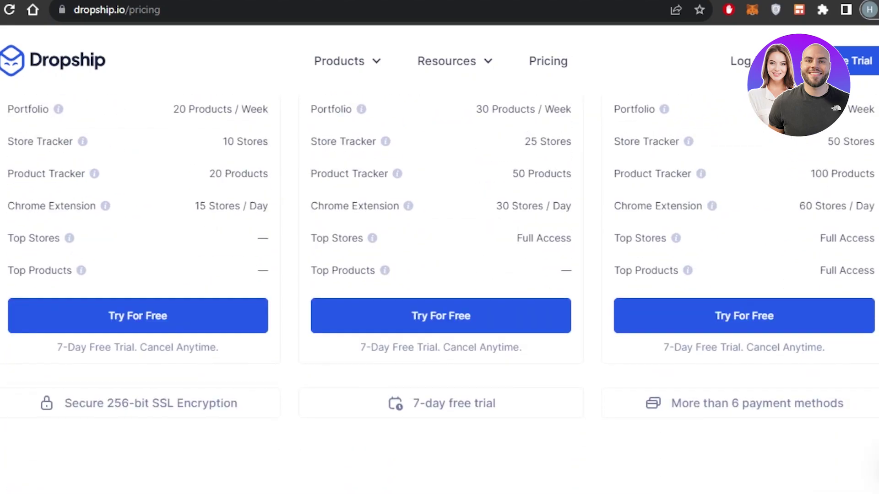
scroll(440, 275, down, 8)
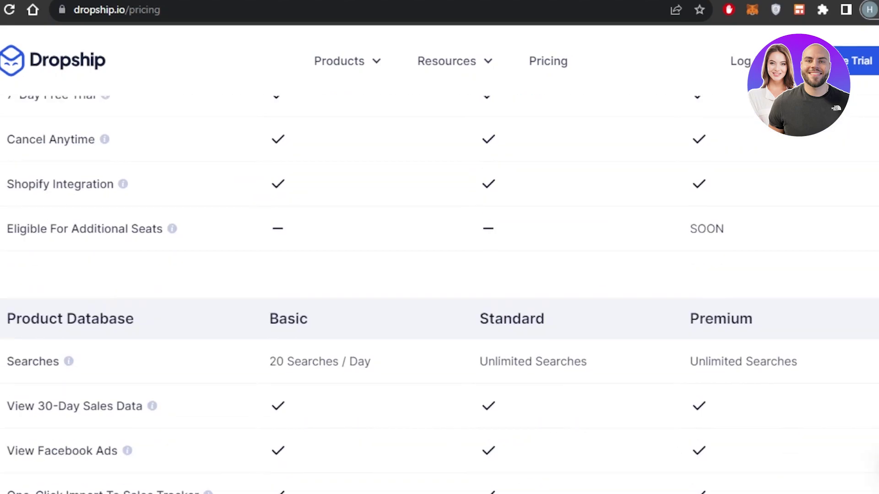
scroll(440, 275, up, 5)
scroll(440, 274, up, 14)
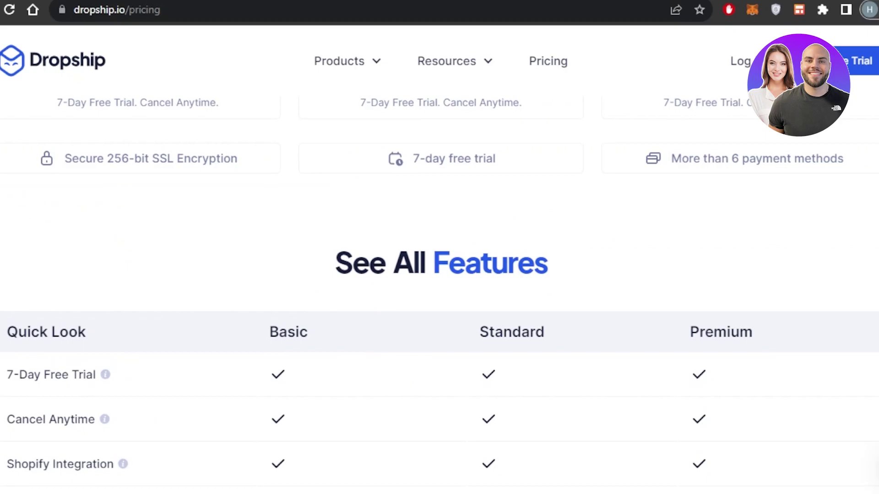
scroll(439, 275, up, 3)
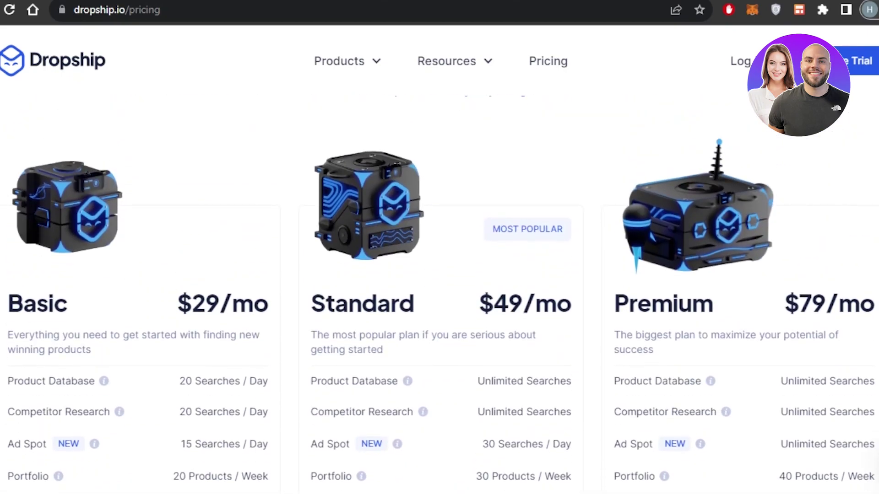
scroll(440, 275, down, 4)
scroll(440, 275, up, 5)
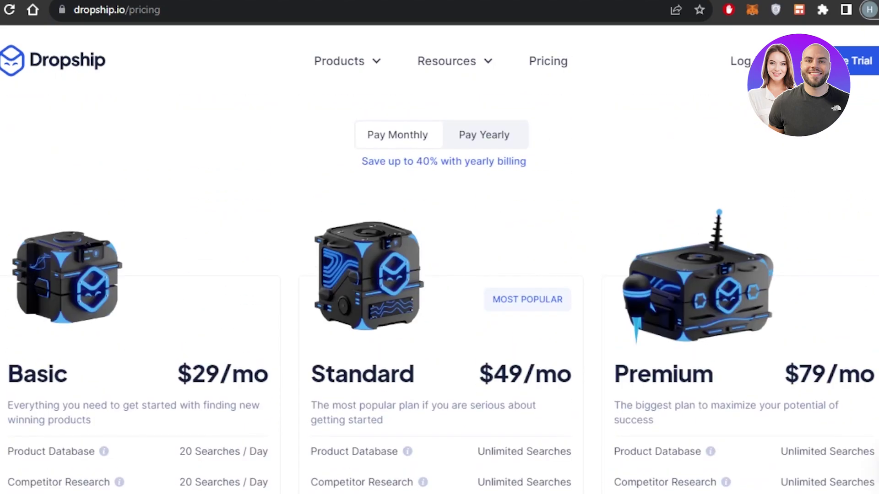
scroll(569, 391, up, 2)
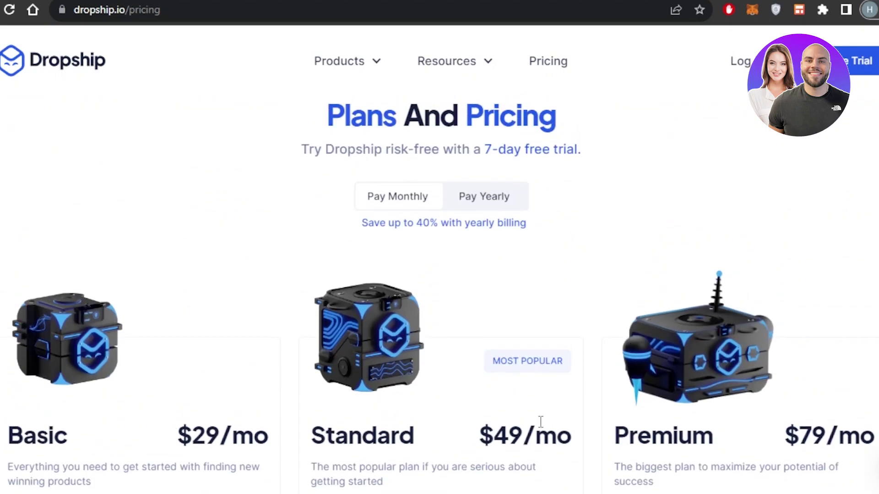